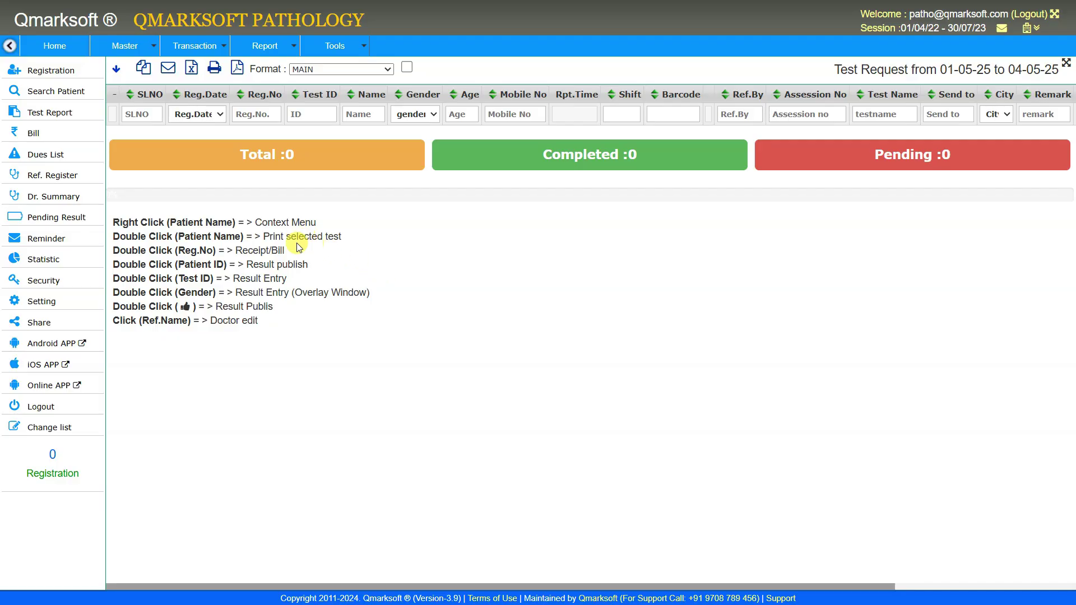
Open a new user closing entry for a receipt from a user
click(194, 46)
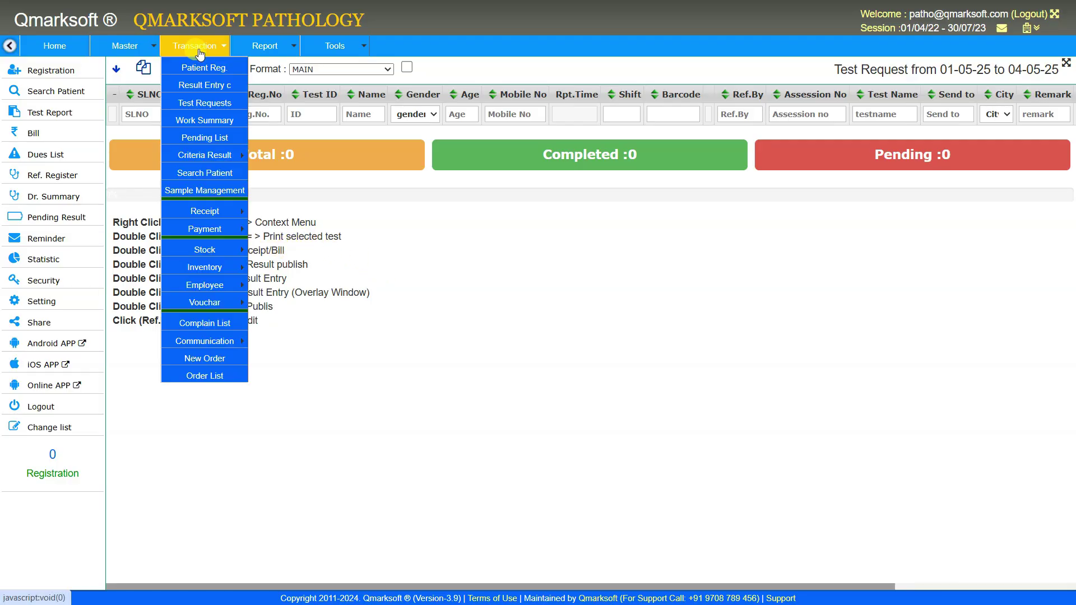
mouse_move(215, 211)
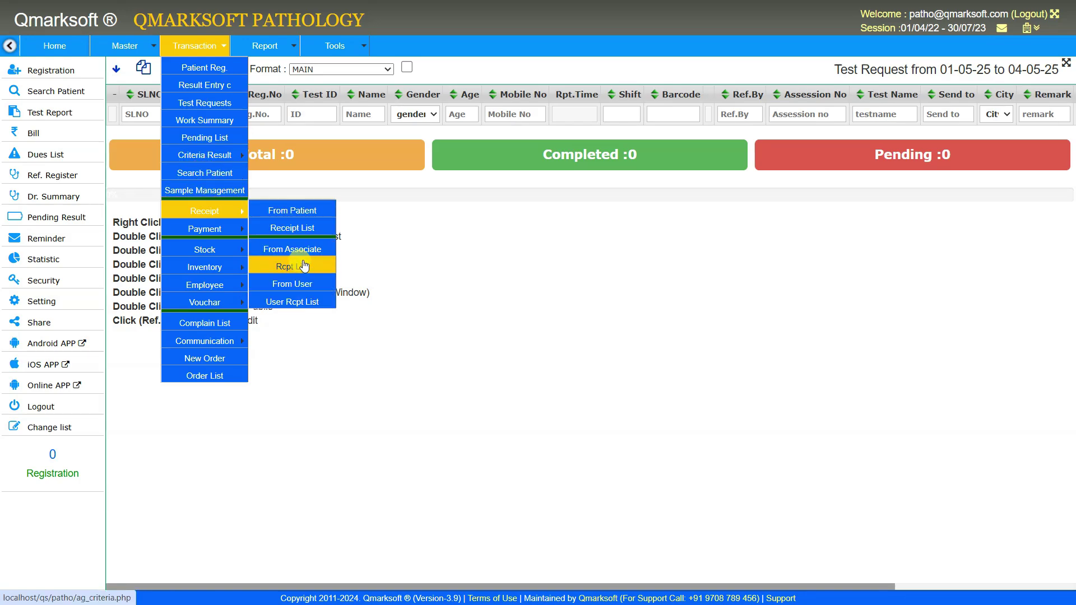
click(310, 285)
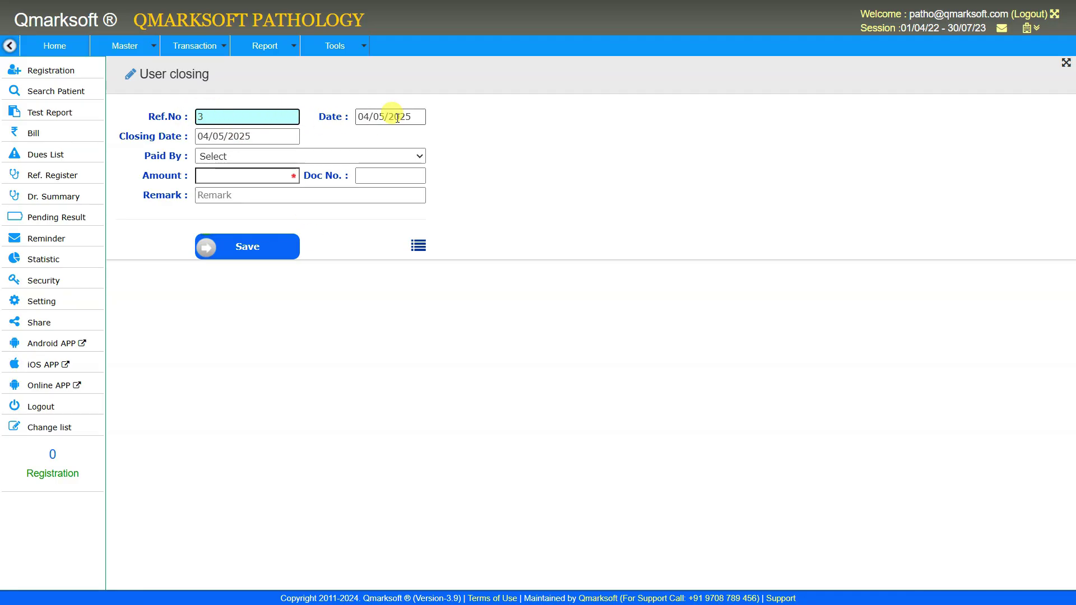
Fill in the user closing entry with Patna Reception as payer and an amount of 500
click(283, 157)
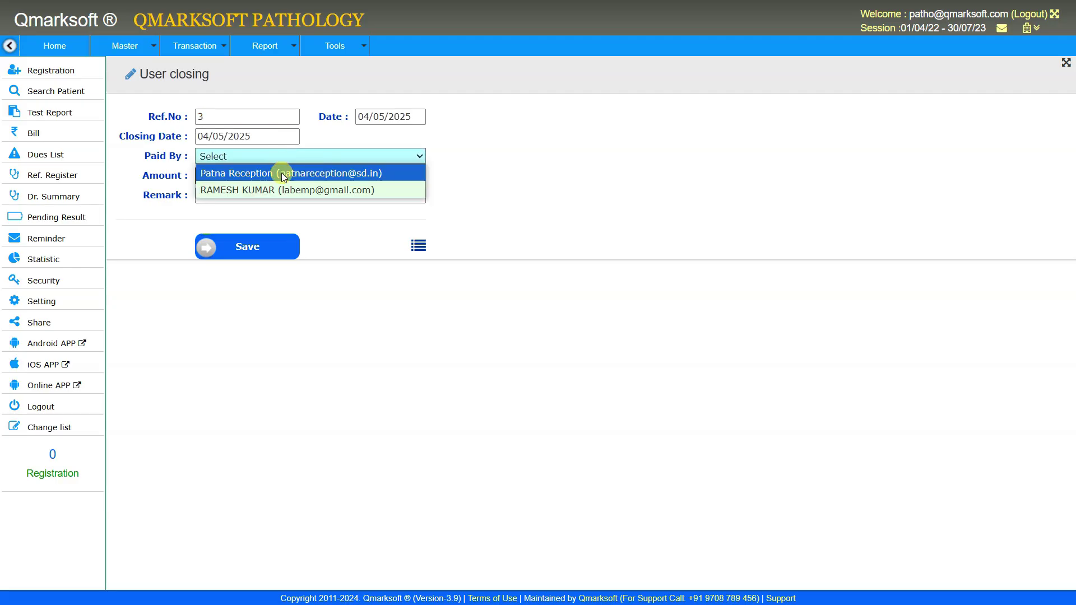
click(282, 173)
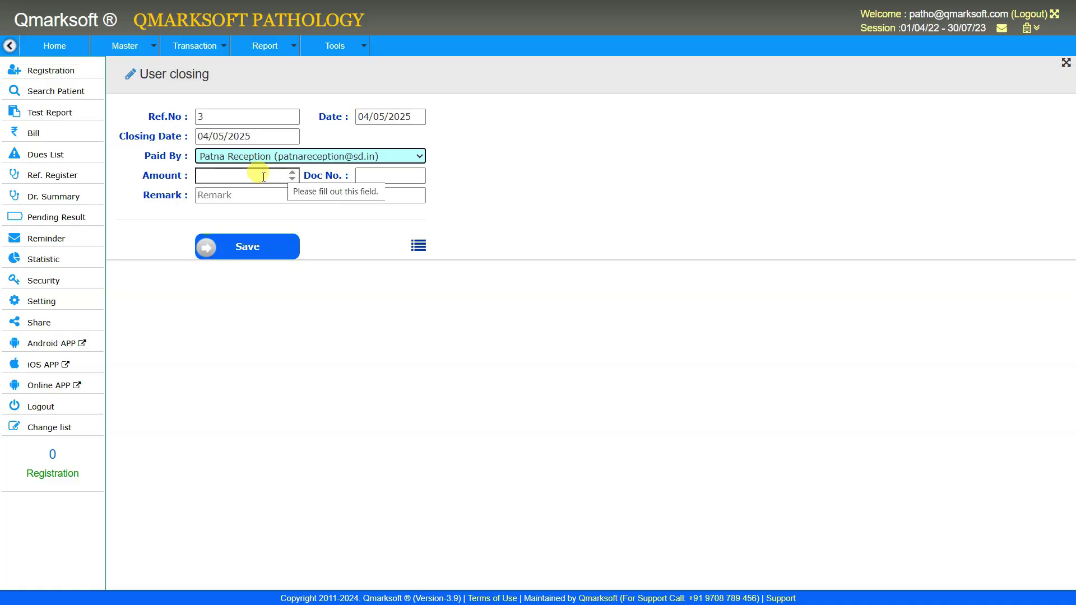
click(263, 176)
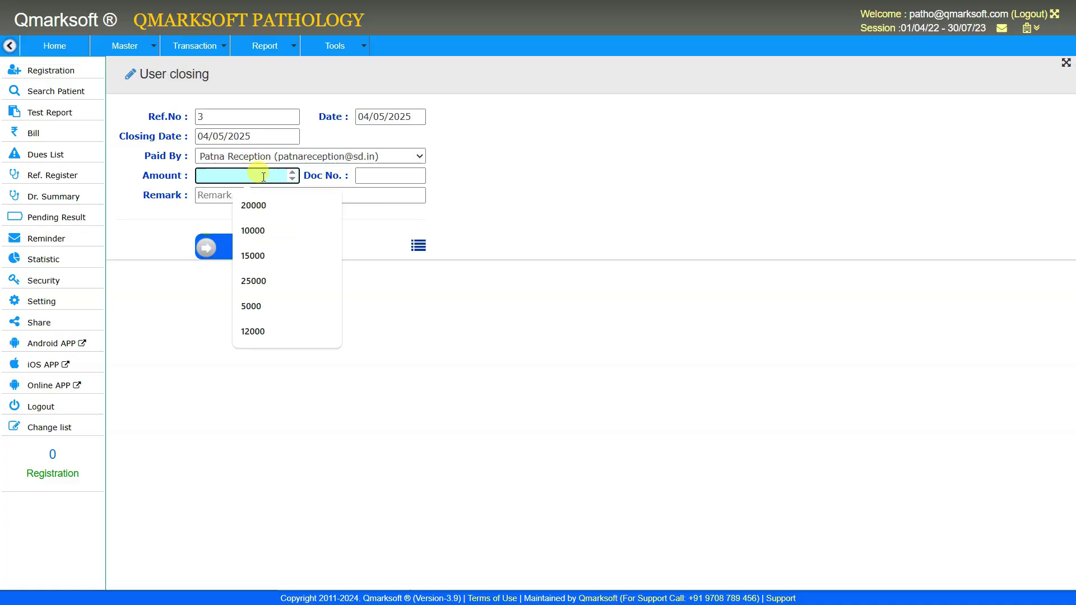
click(264, 175)
text(500)
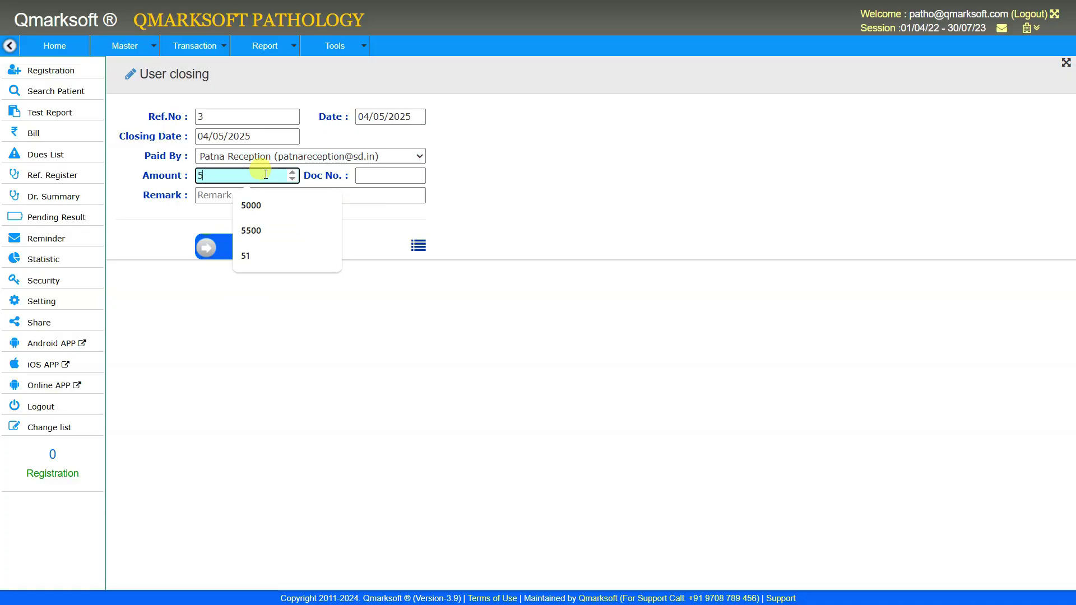
click(380, 329)
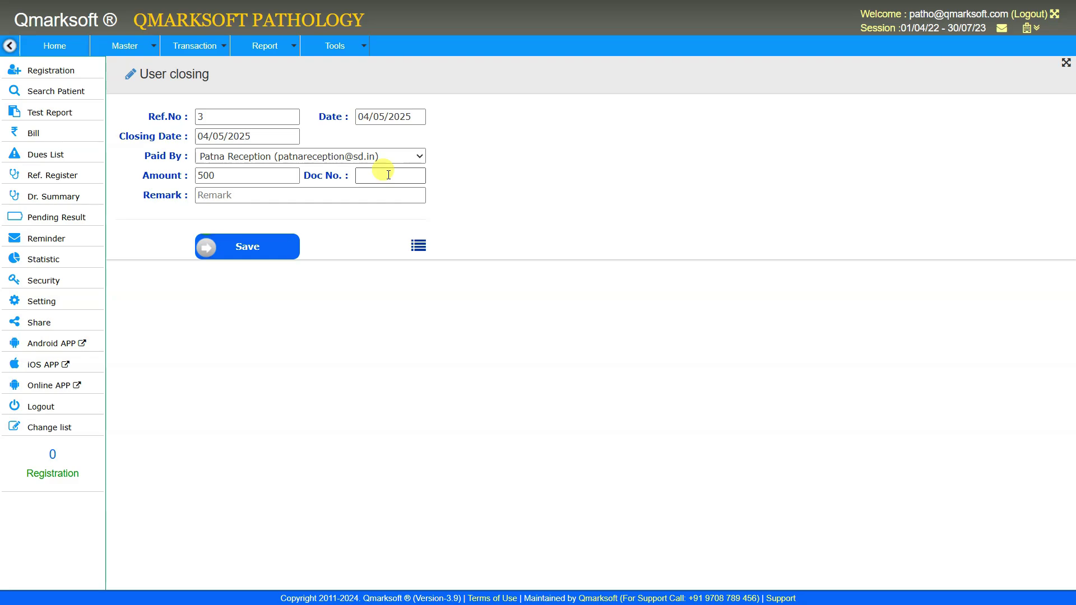
key(Tab)
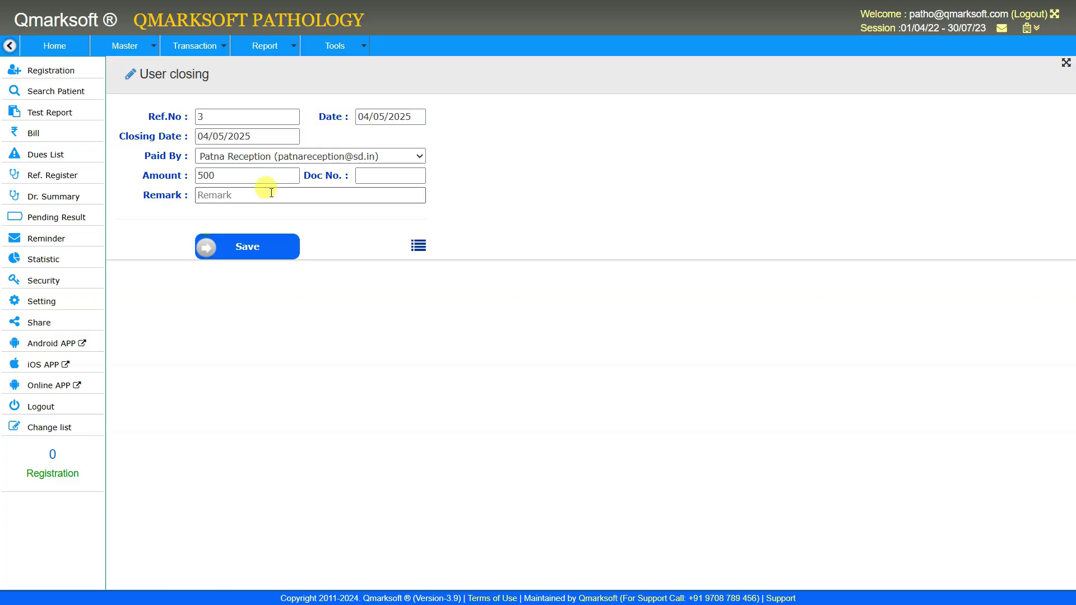
click(274, 56)
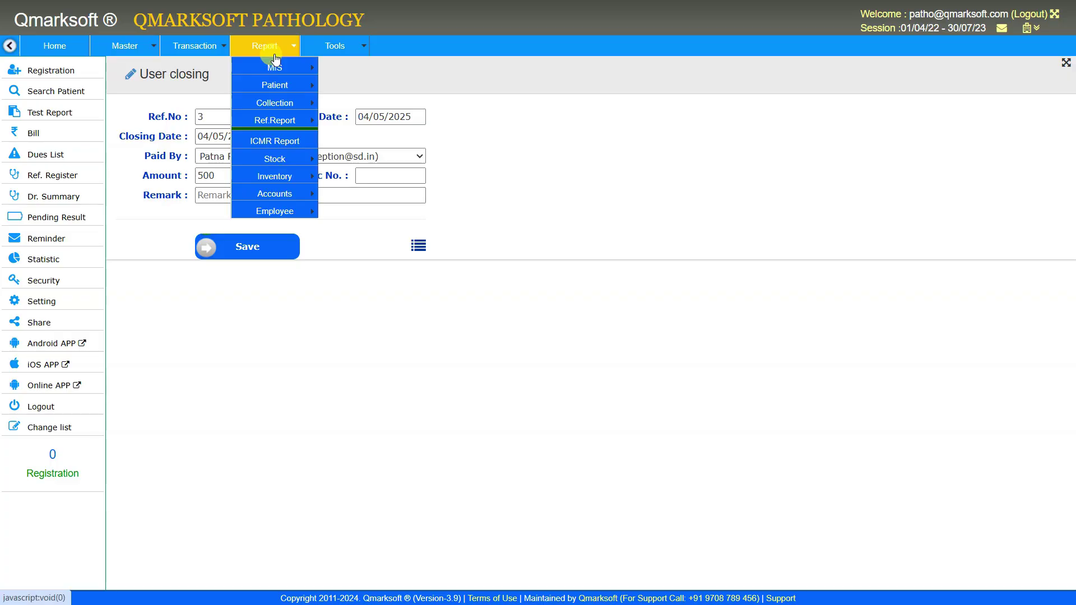
mouse_move(279, 106)
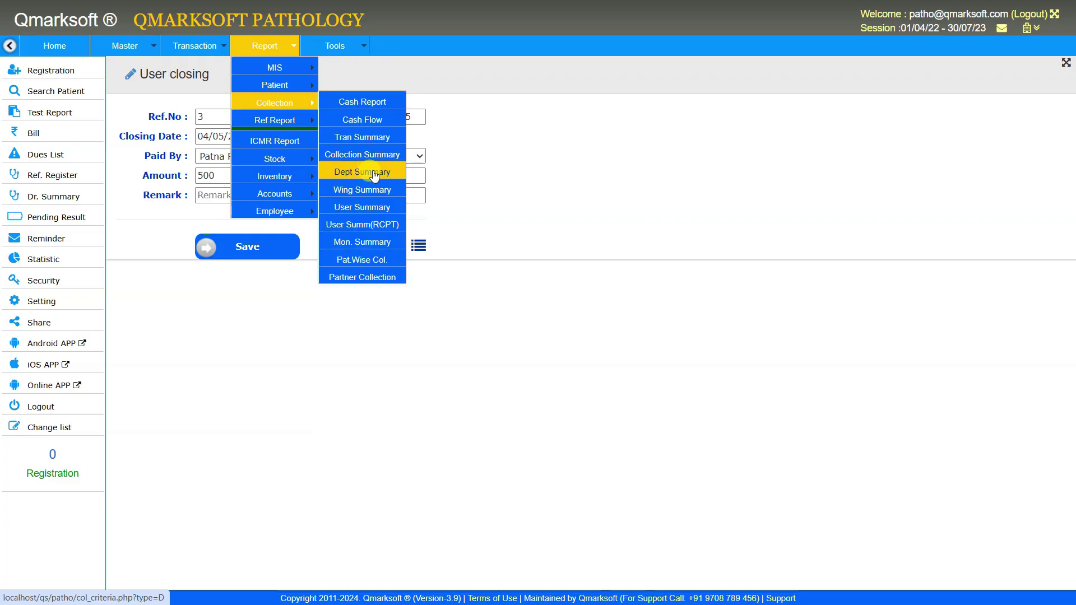
click(376, 191)
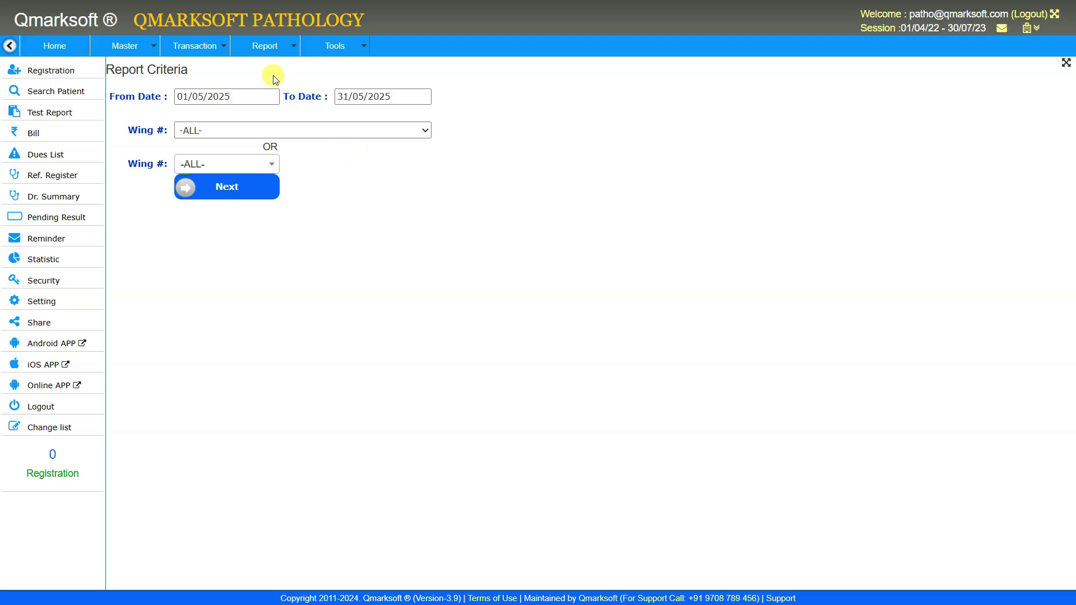
Open the report criteria for the user-wise collection summary
click(261, 46)
mouse_move(276, 99)
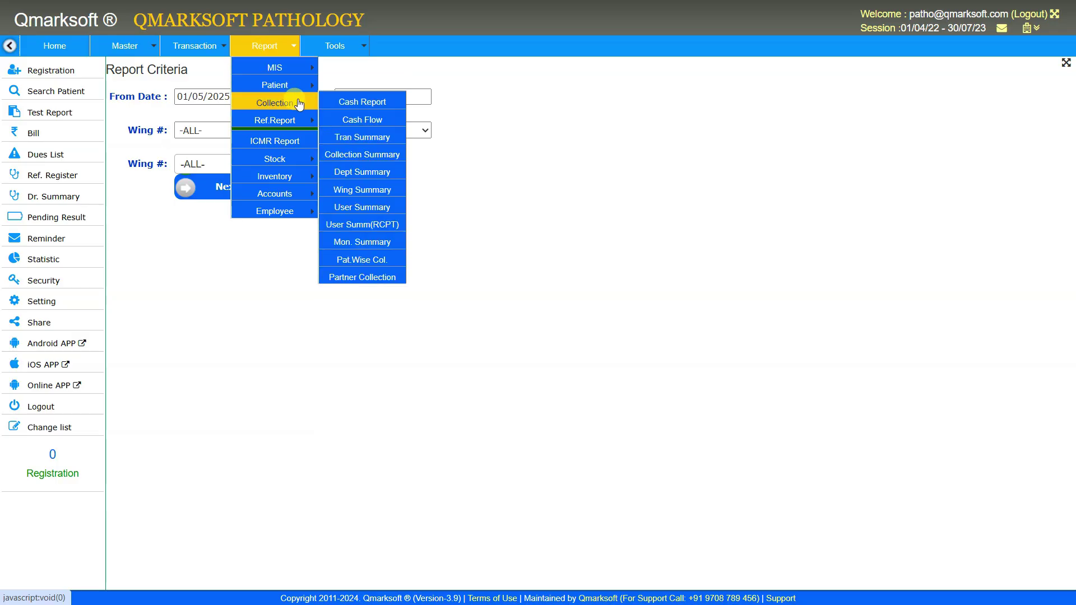
click(383, 208)
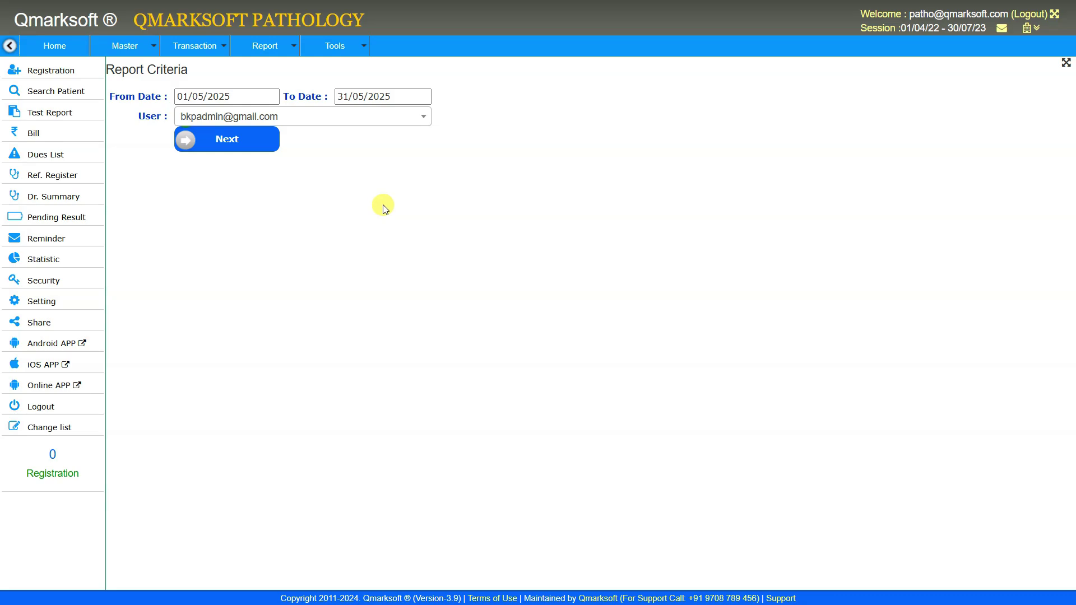
Set both the start and end date of the user summary report to 18/04/2025
click(237, 95)
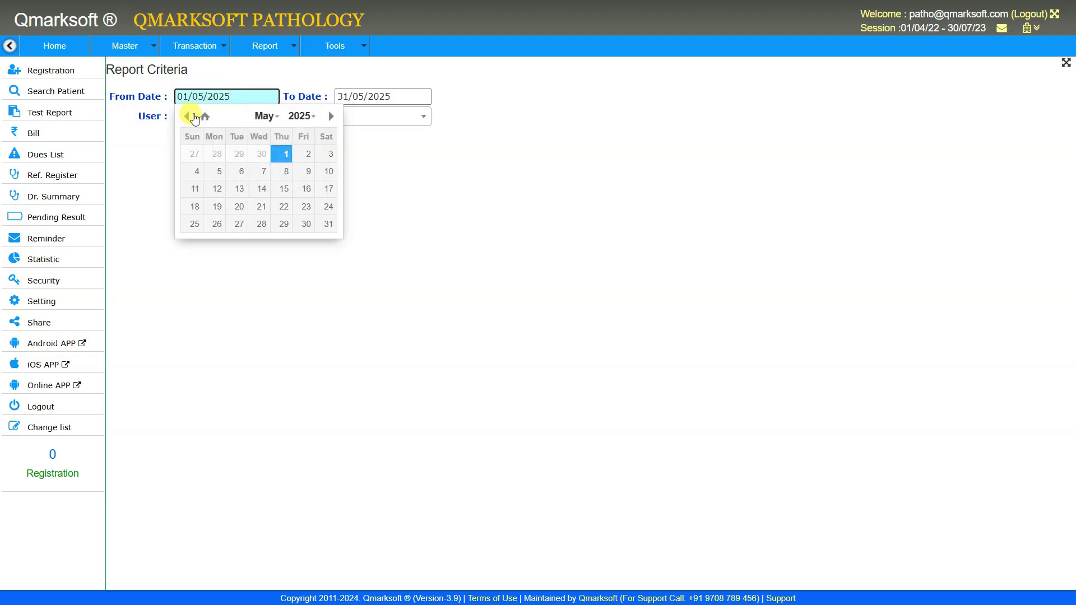
click(189, 116)
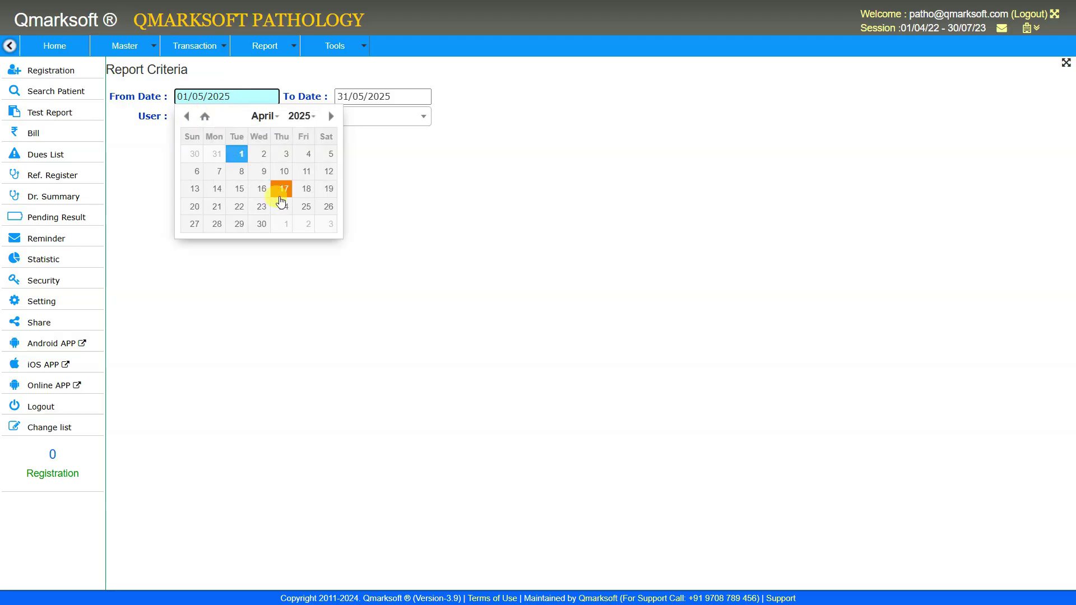
click(305, 190)
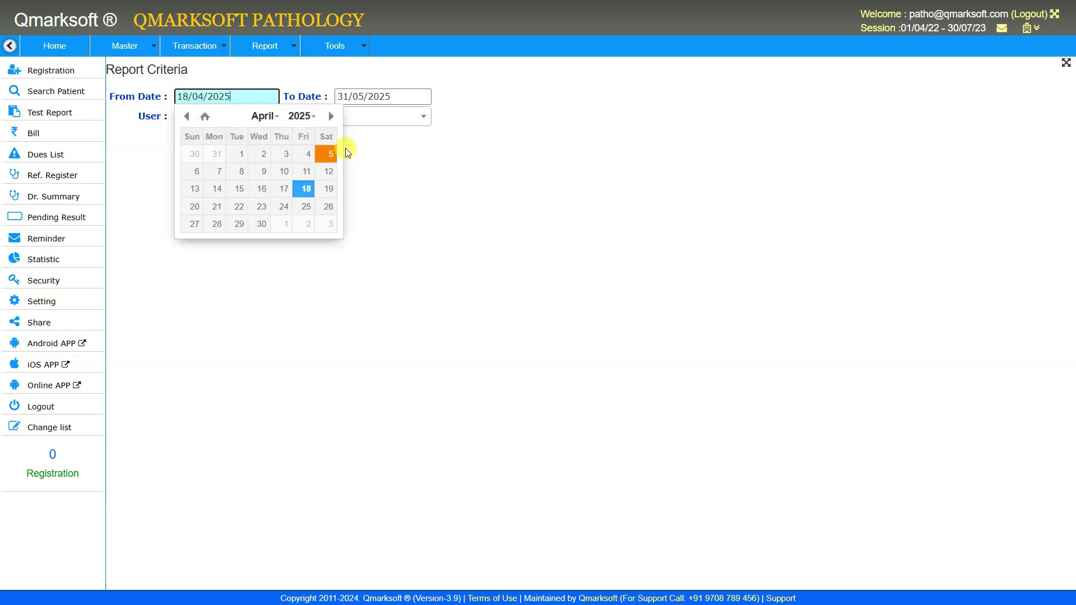
click(374, 97)
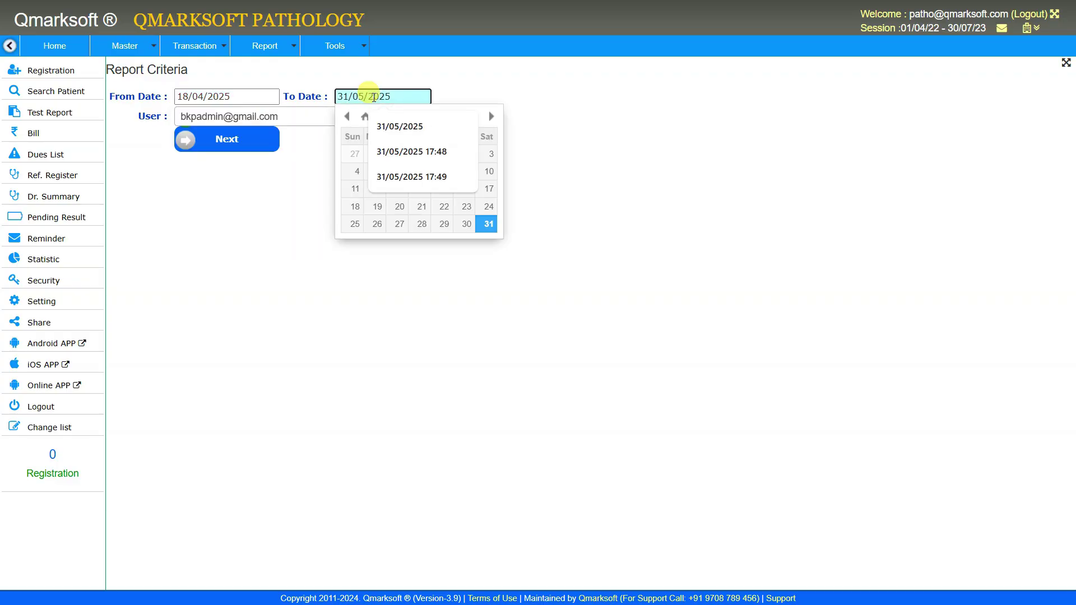
key(Escape)
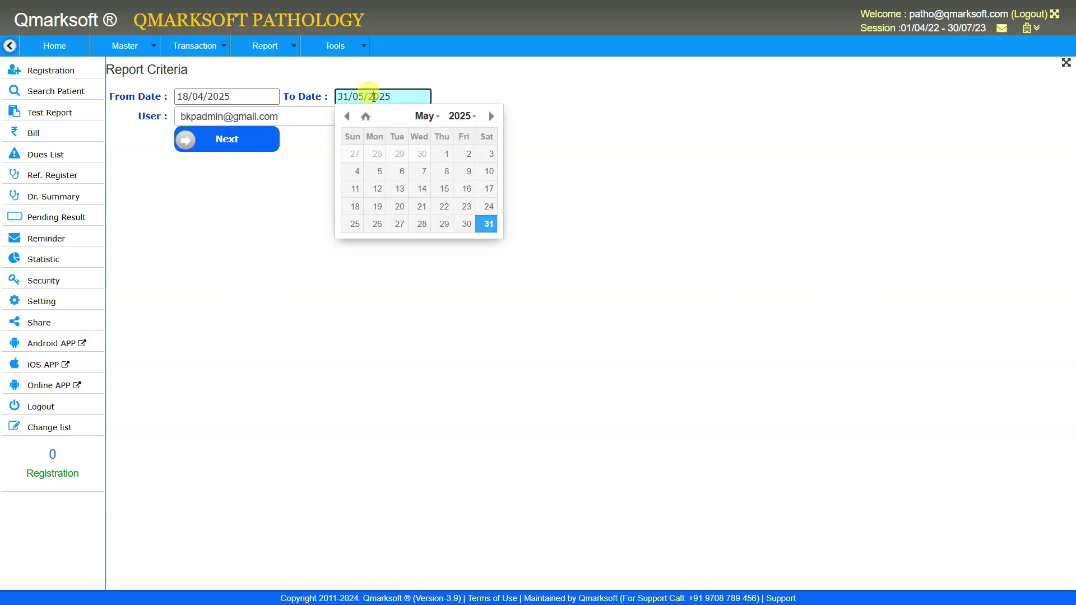
click(347, 116)
click(464, 189)
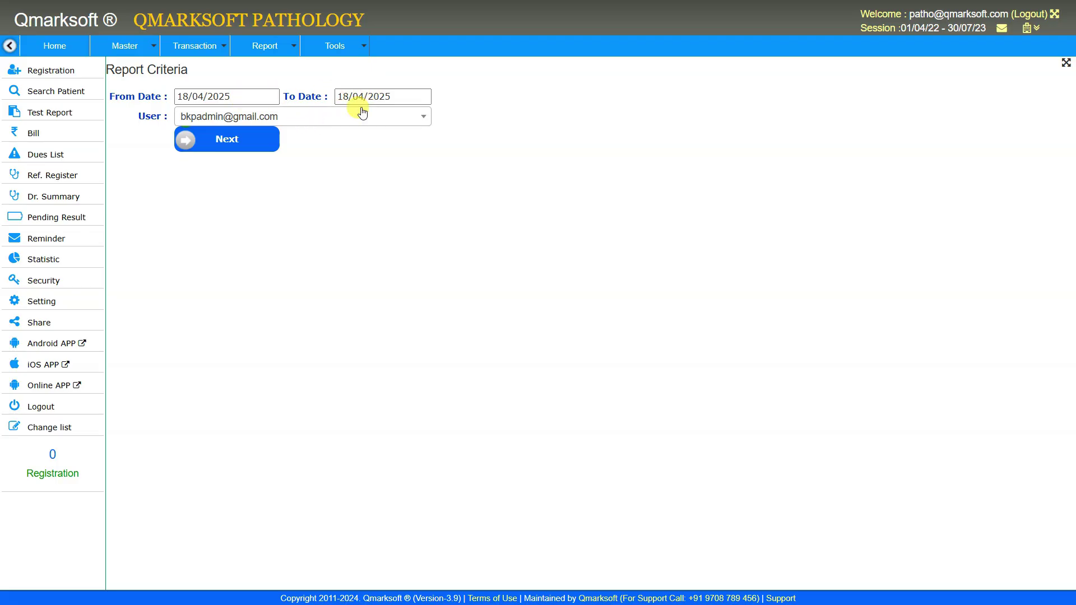
Choose the Patna reception account as the report user and generate the user-wise collection summary
click(338, 115)
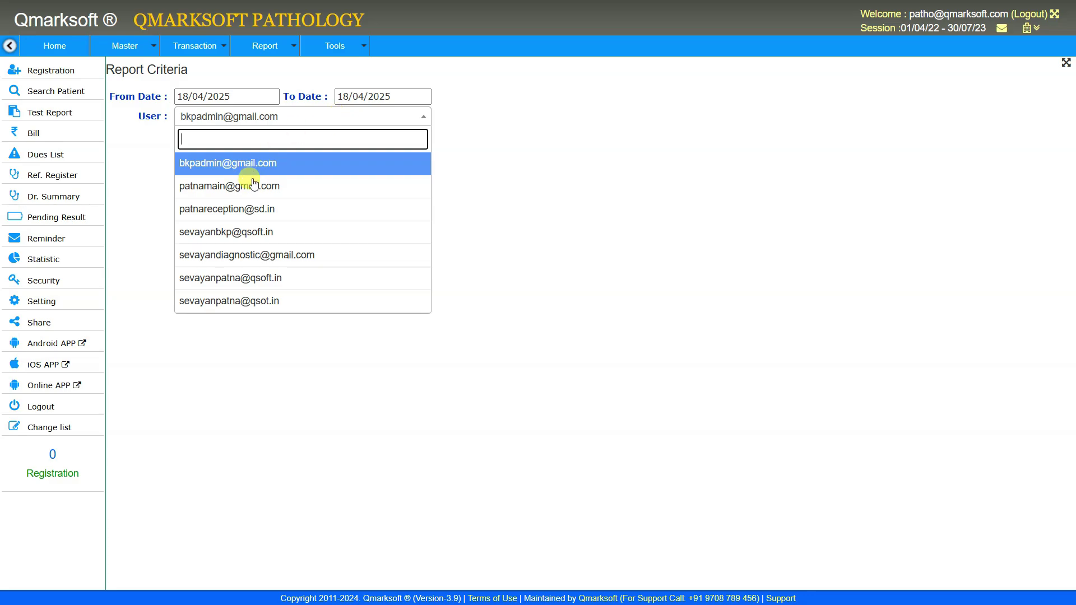
click(249, 208)
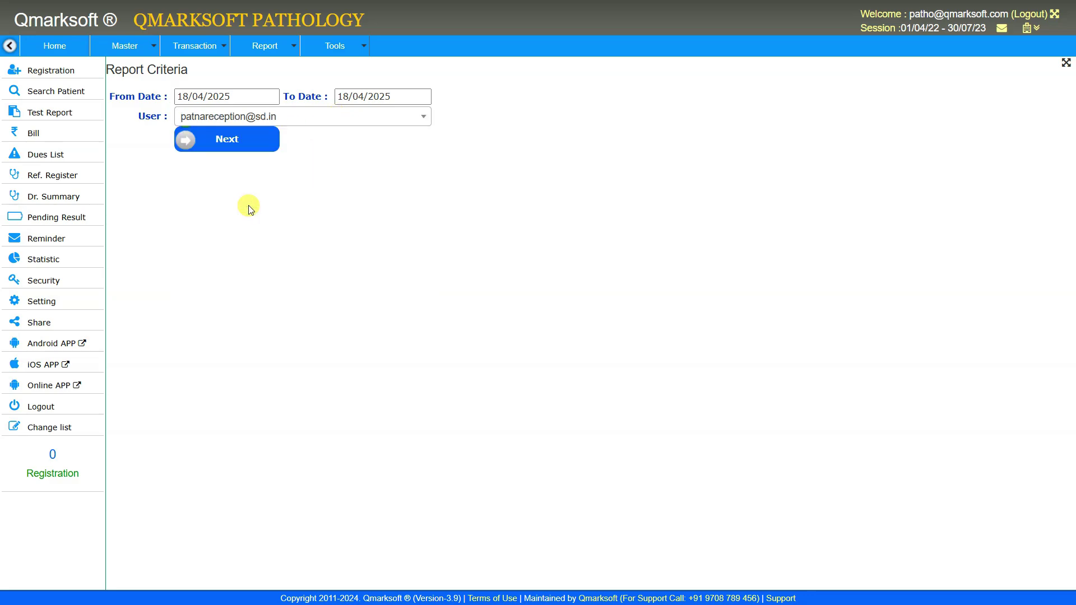
click(257, 149)
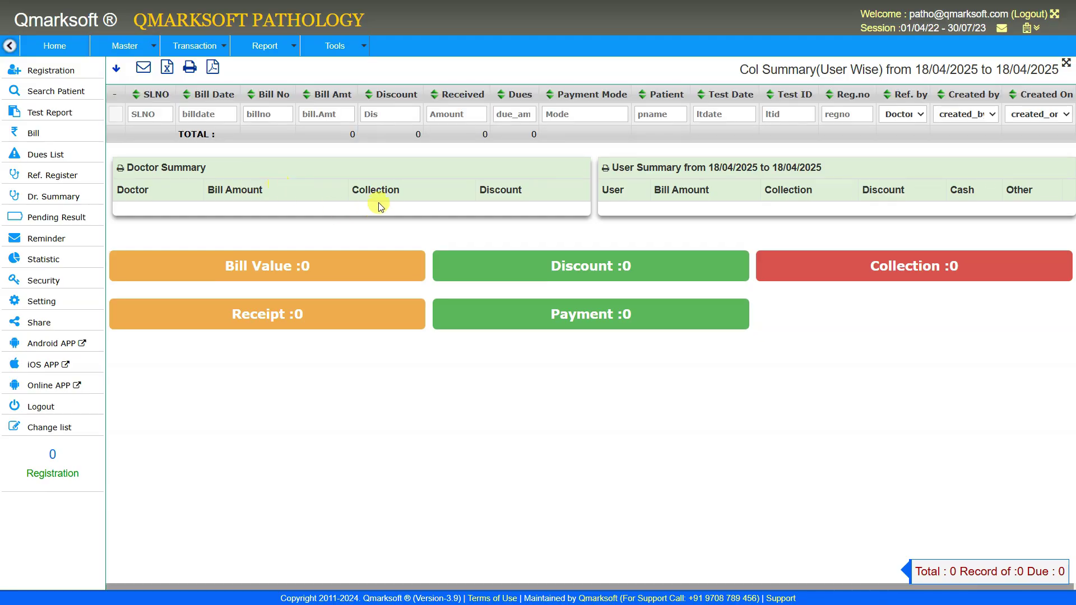
Return to the report criteria and rerun the user-wise collection summary for 16/04/2025 to 17/04/2025
right_click(424, 357)
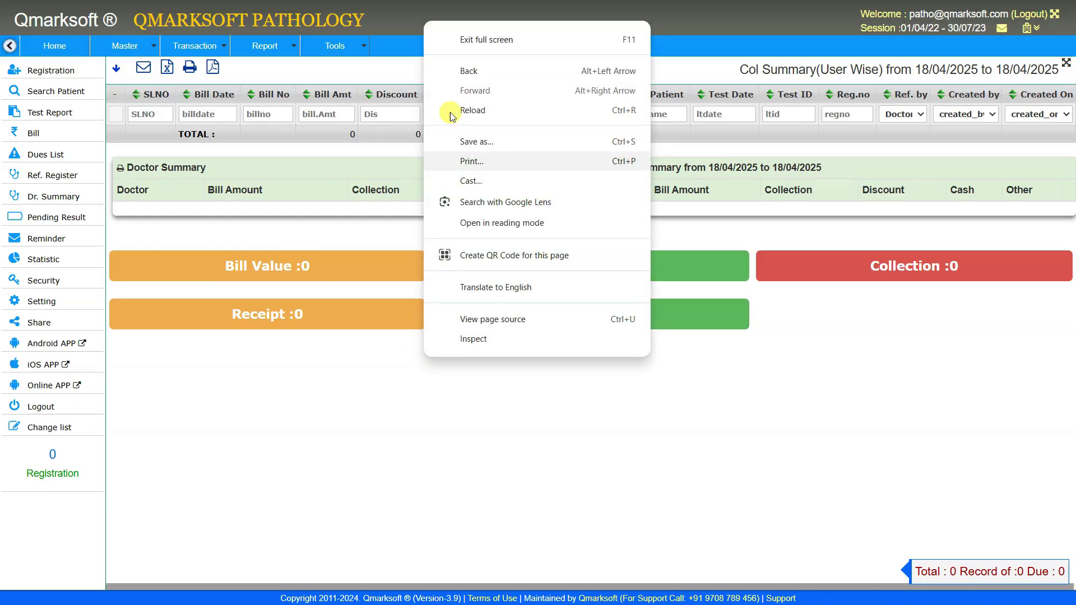
click(462, 72)
click(337, 118)
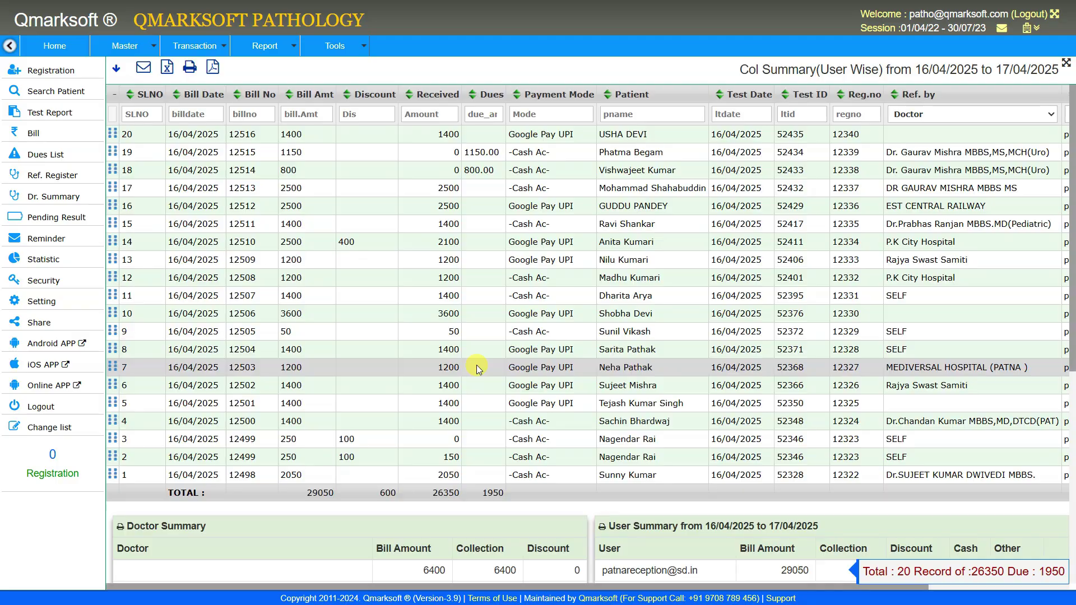
Open the user closing form for the reception user from the report's User Summary table
scroll(538, 358, down, 3)
scroll(548, 368, down, 3)
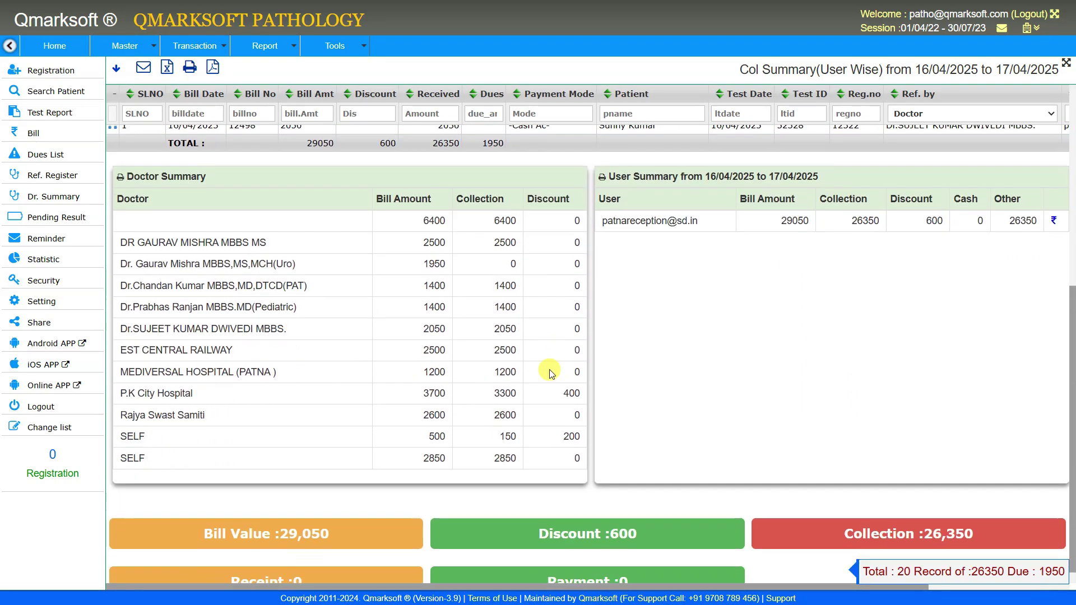
scroll(666, 421, up, 1)
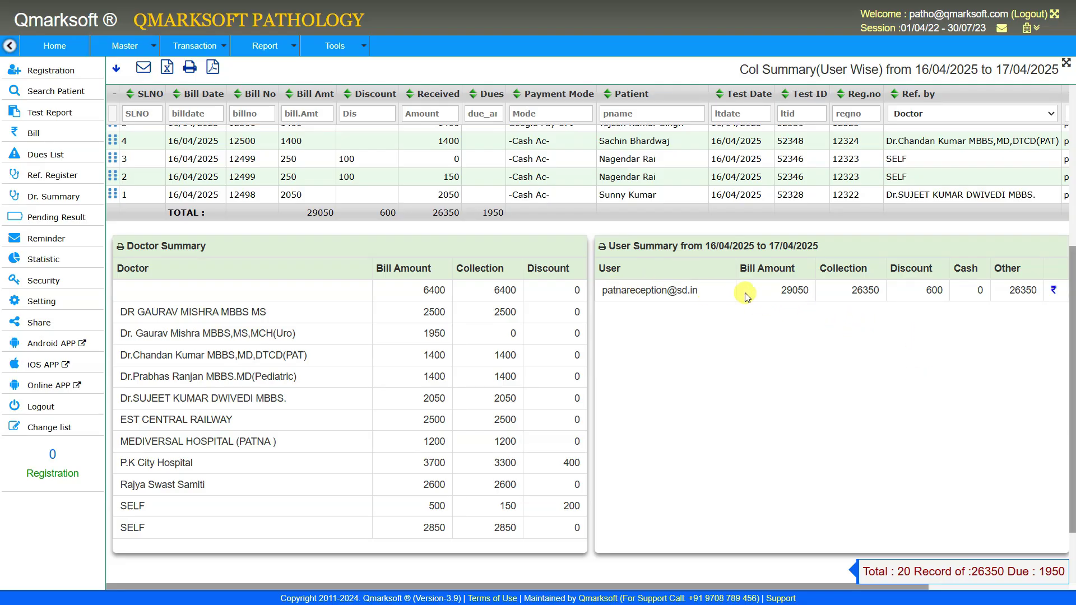
click(1055, 292)
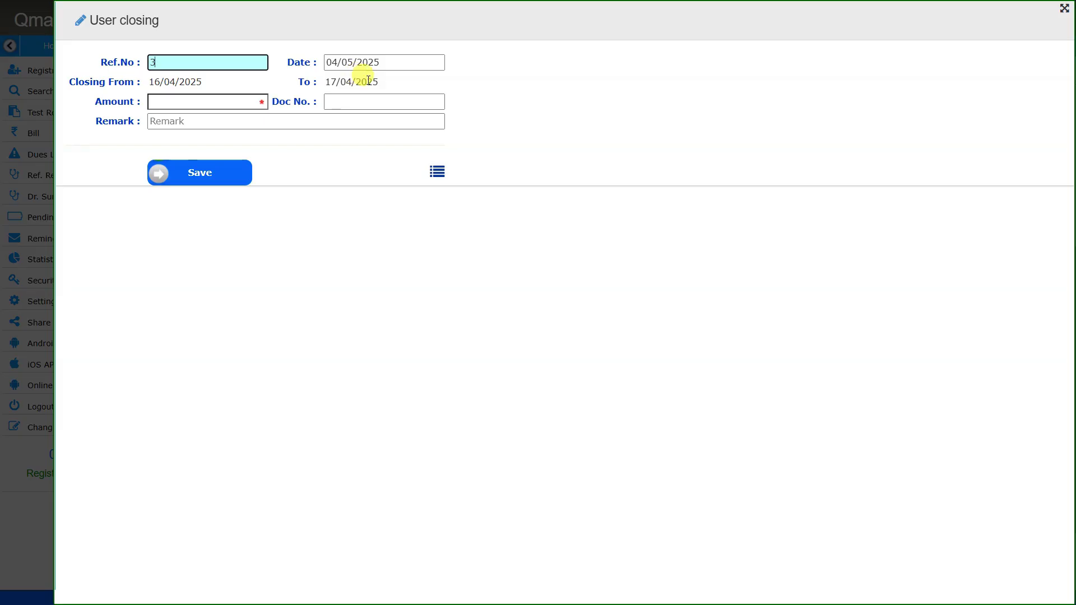
Set the date of the user closing entry to 17/04/2025
click(404, 63)
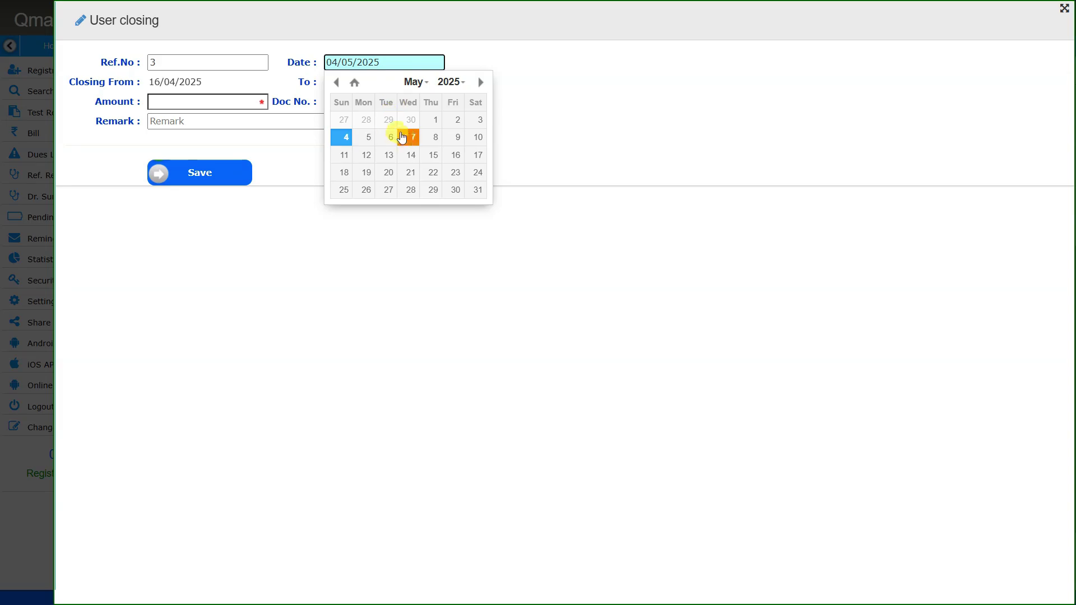
click(337, 82)
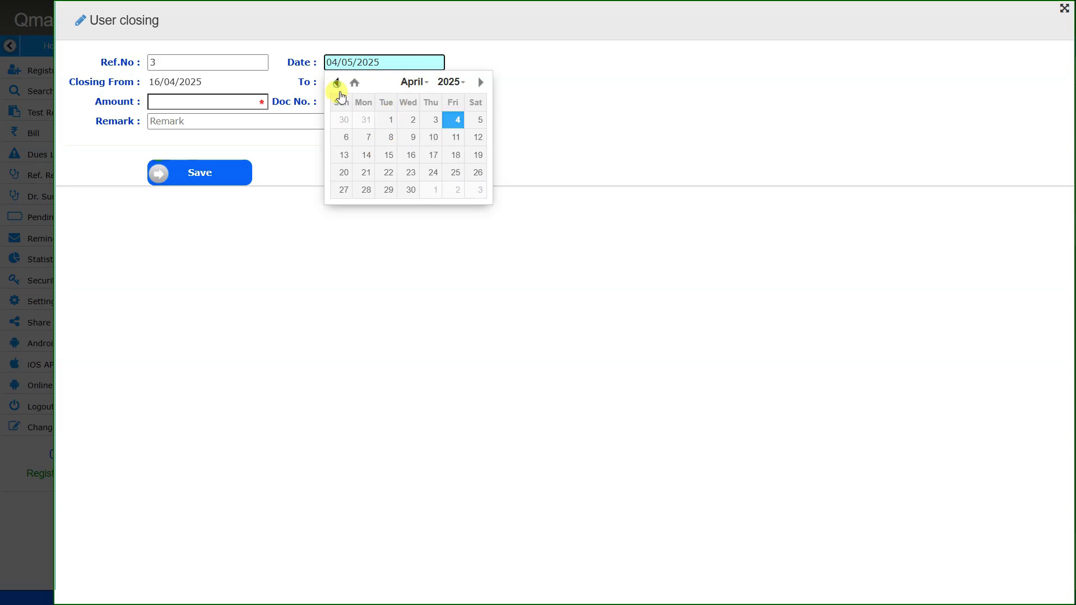
click(432, 159)
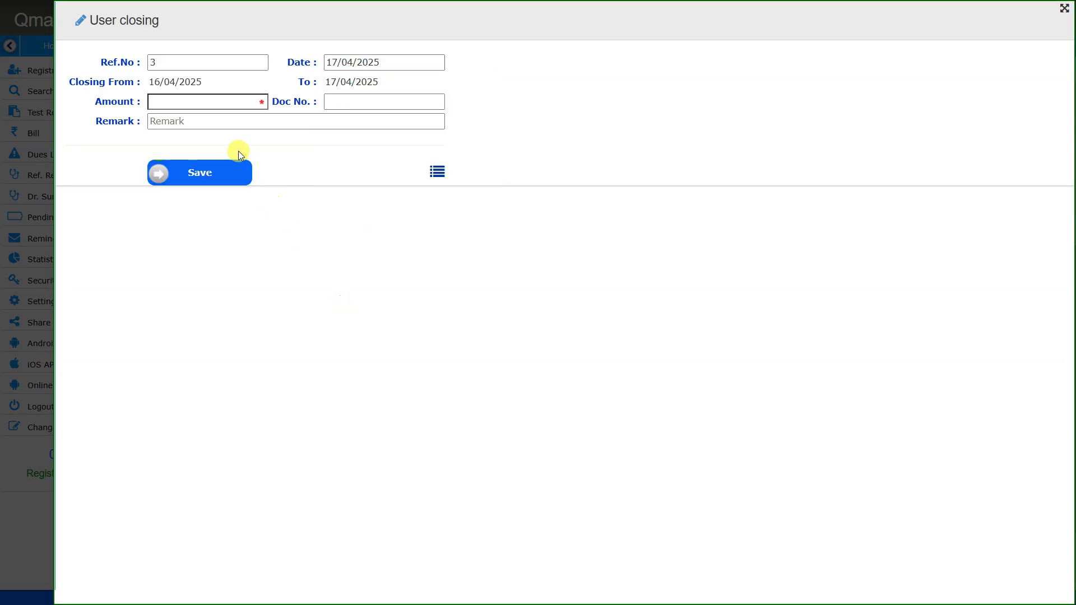